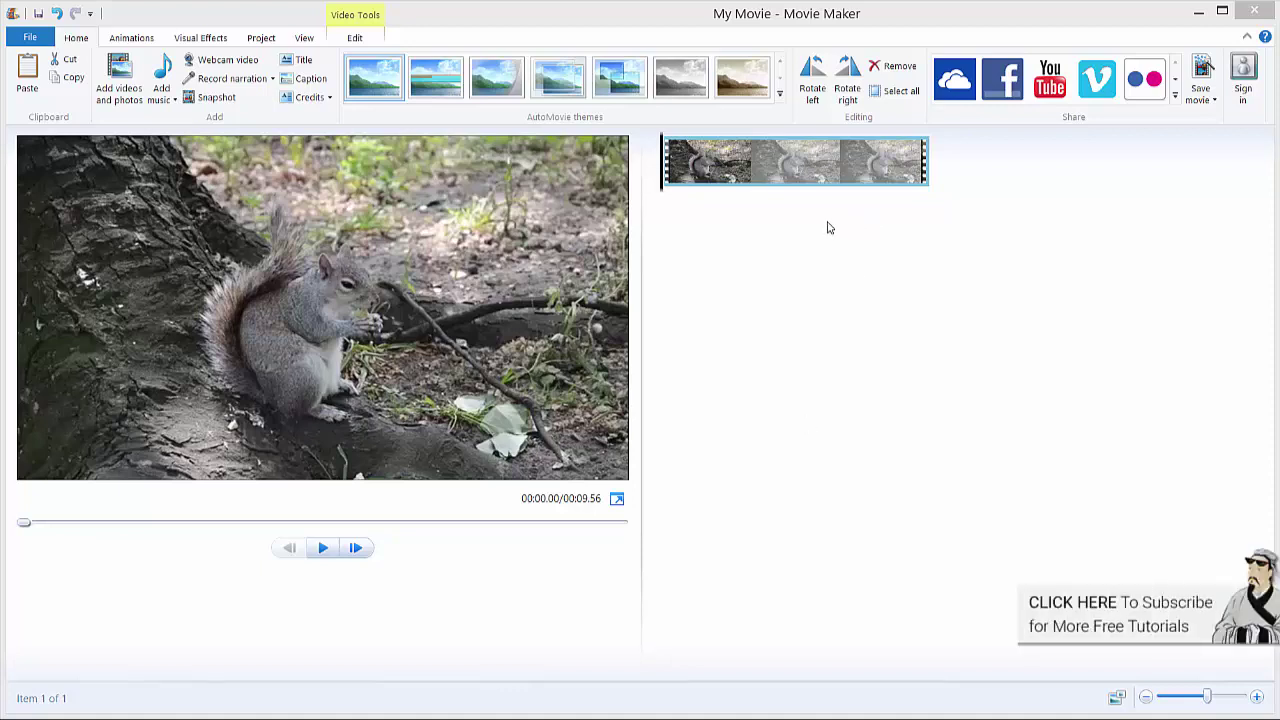
# Play the squirrel clip preview and pause it at about 00:02.47
pyautogui.click(322, 549)
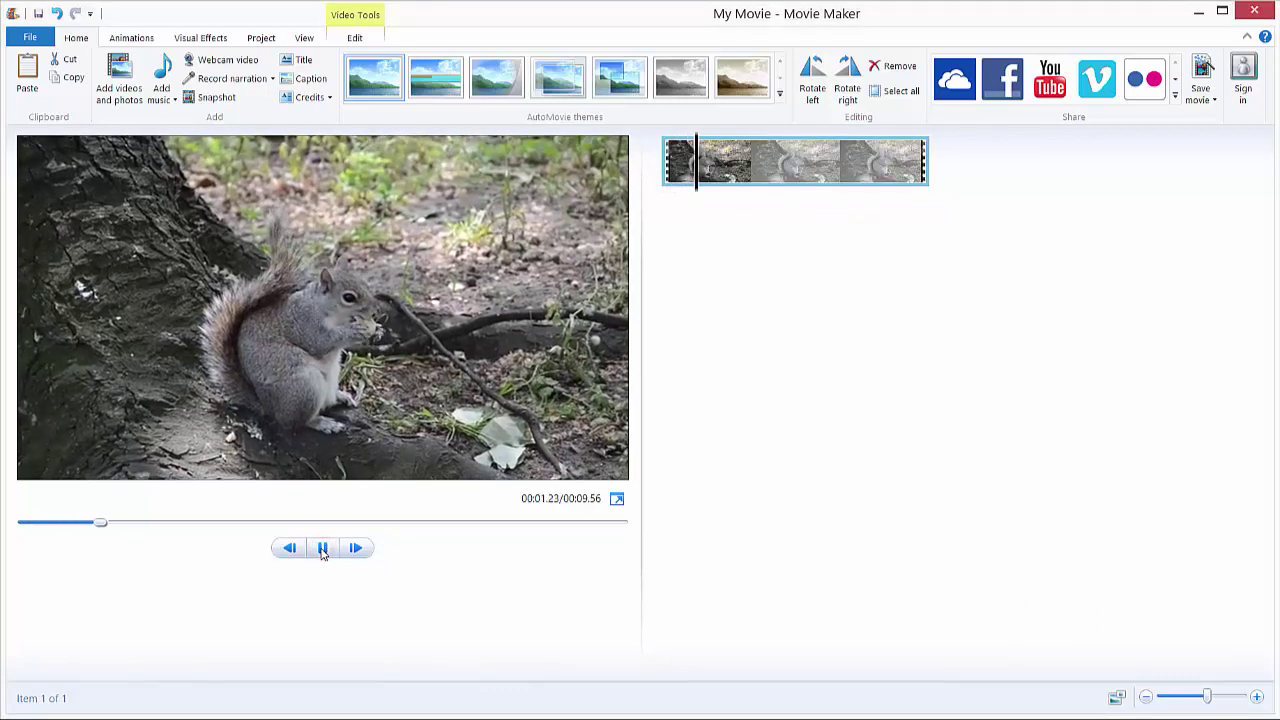
pyautogui.click(323, 549)
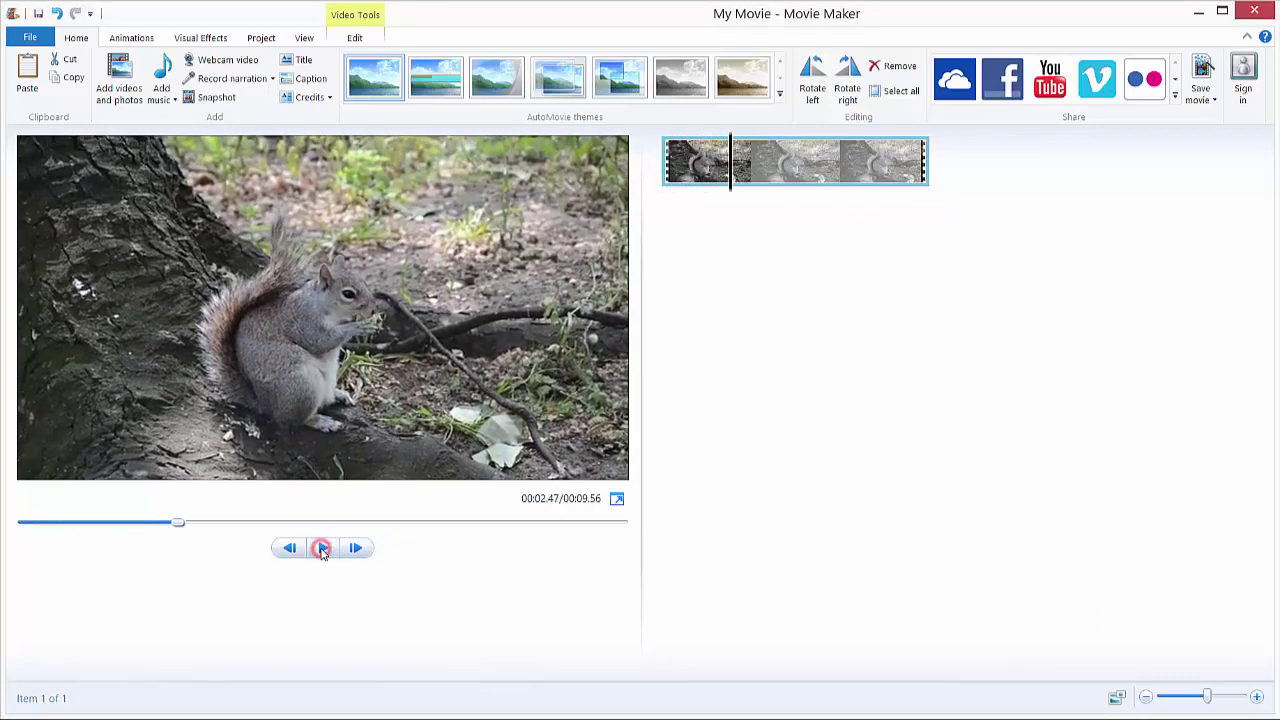
# Choose Add music from a PC file, then cancel the Add Music dialog
pyautogui.click(171, 100)
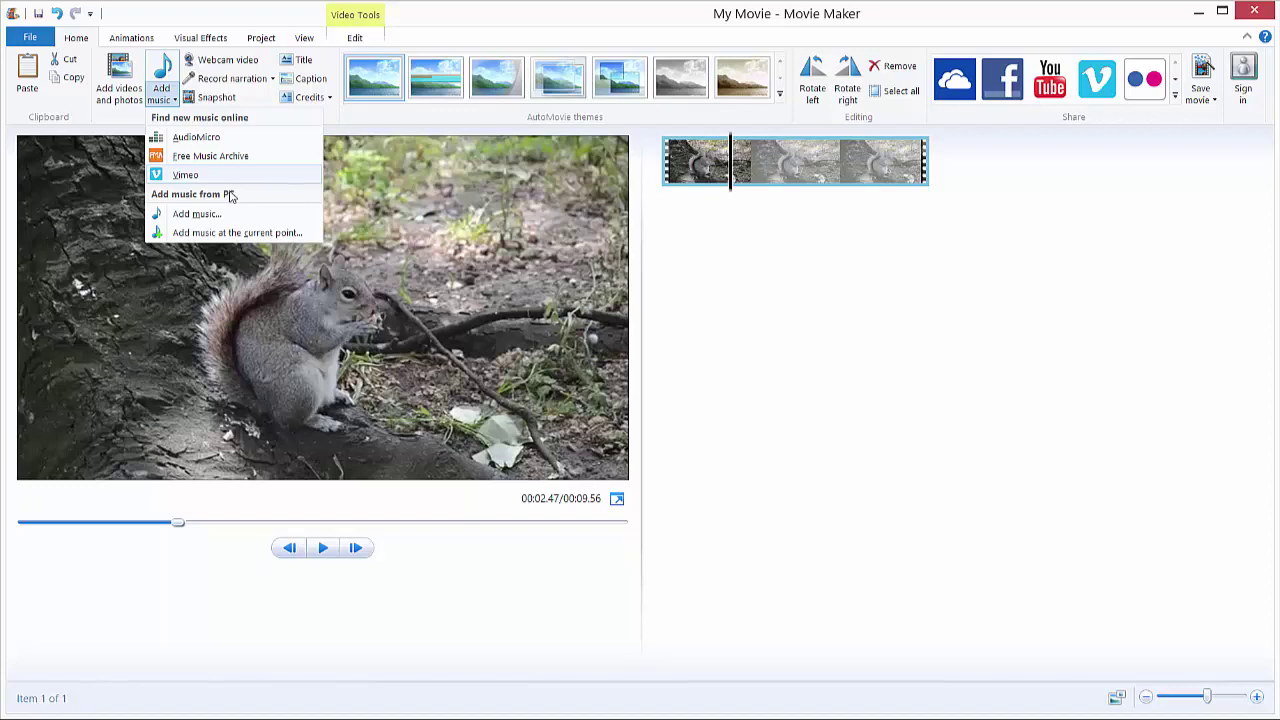
pyautogui.click(197, 216)
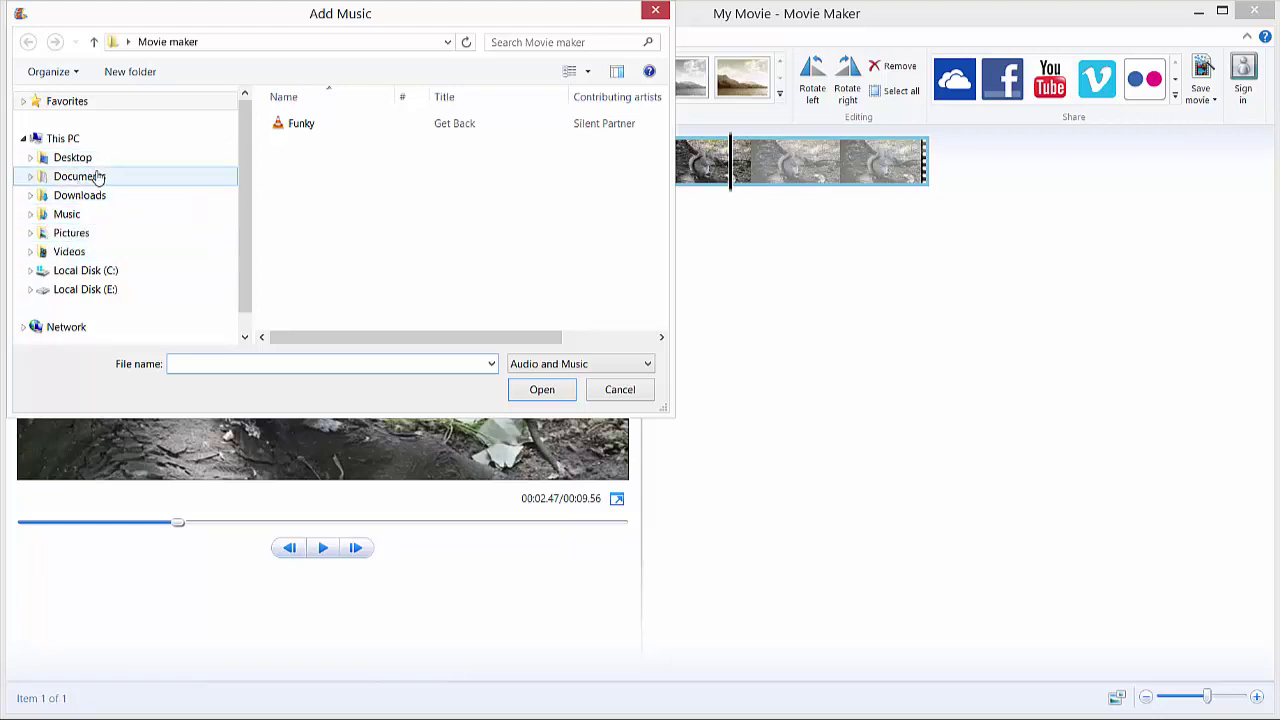
pyautogui.click(617, 392)
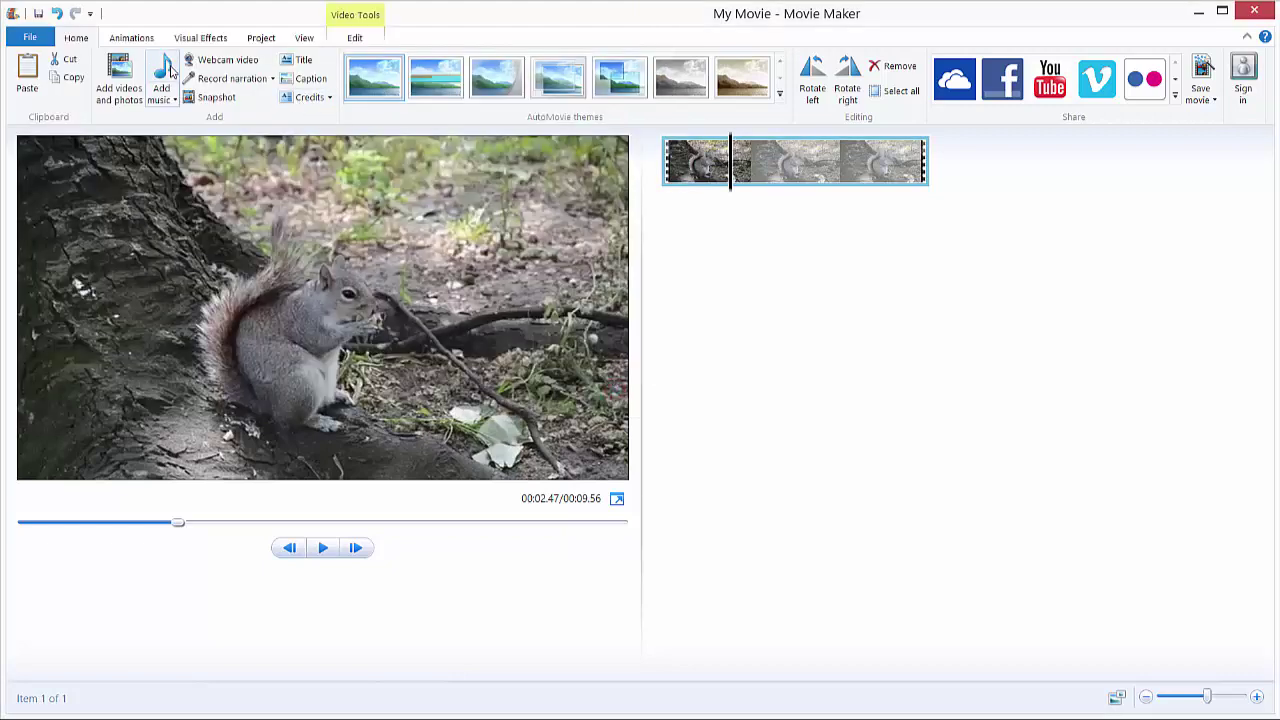
# Add the Funky track ('Get Back') as music under the squirrel clip and play it back
pyautogui.click(166, 71)
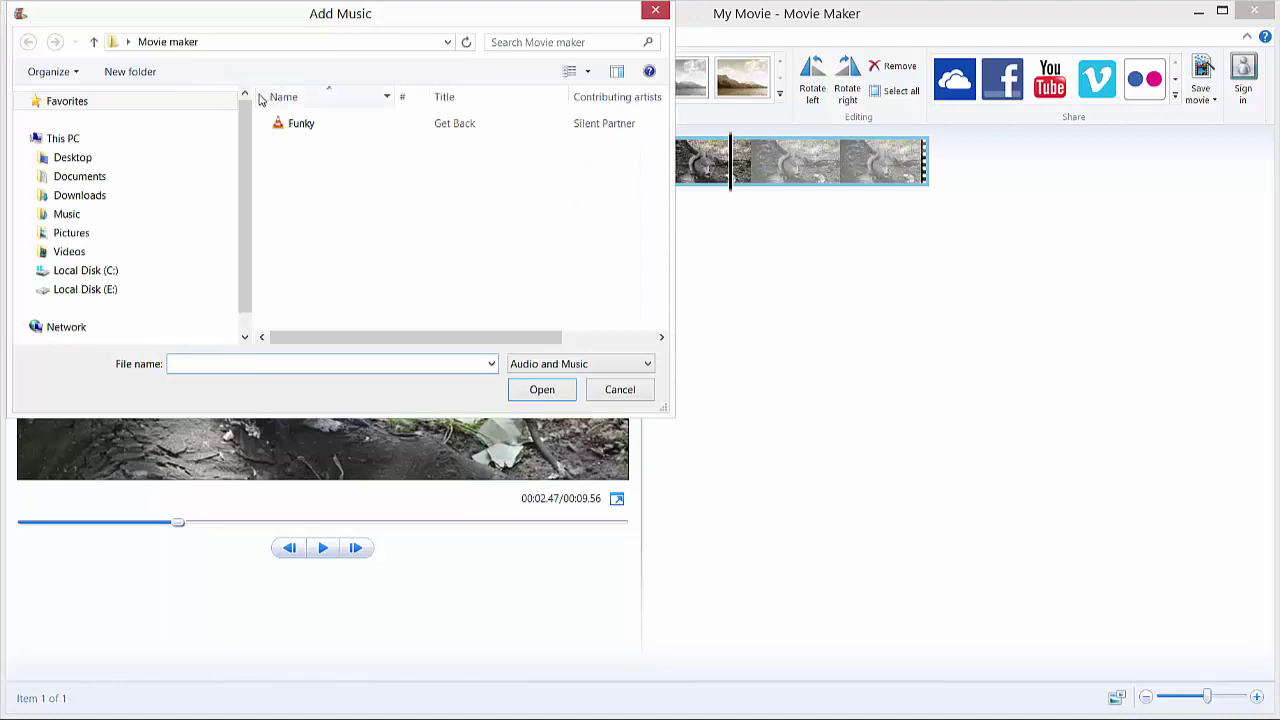
pyautogui.click(296, 128)
pyautogui.click(529, 394)
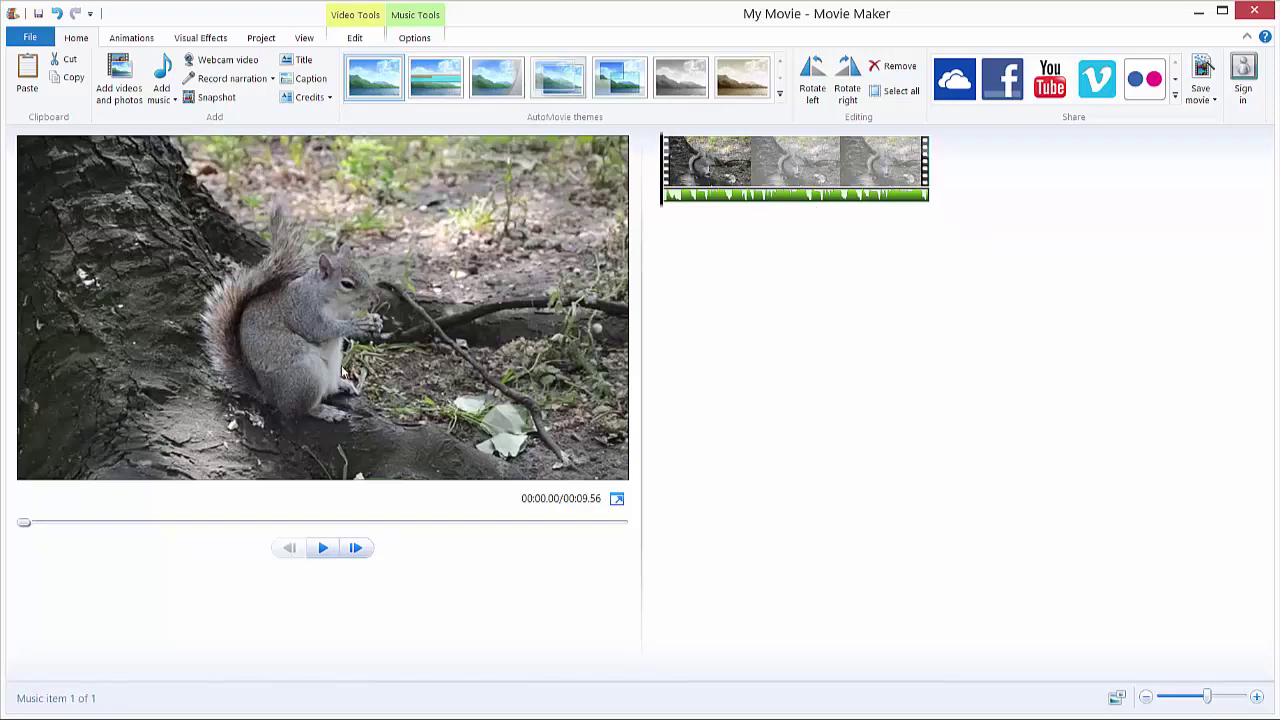
pyautogui.click(323, 549)
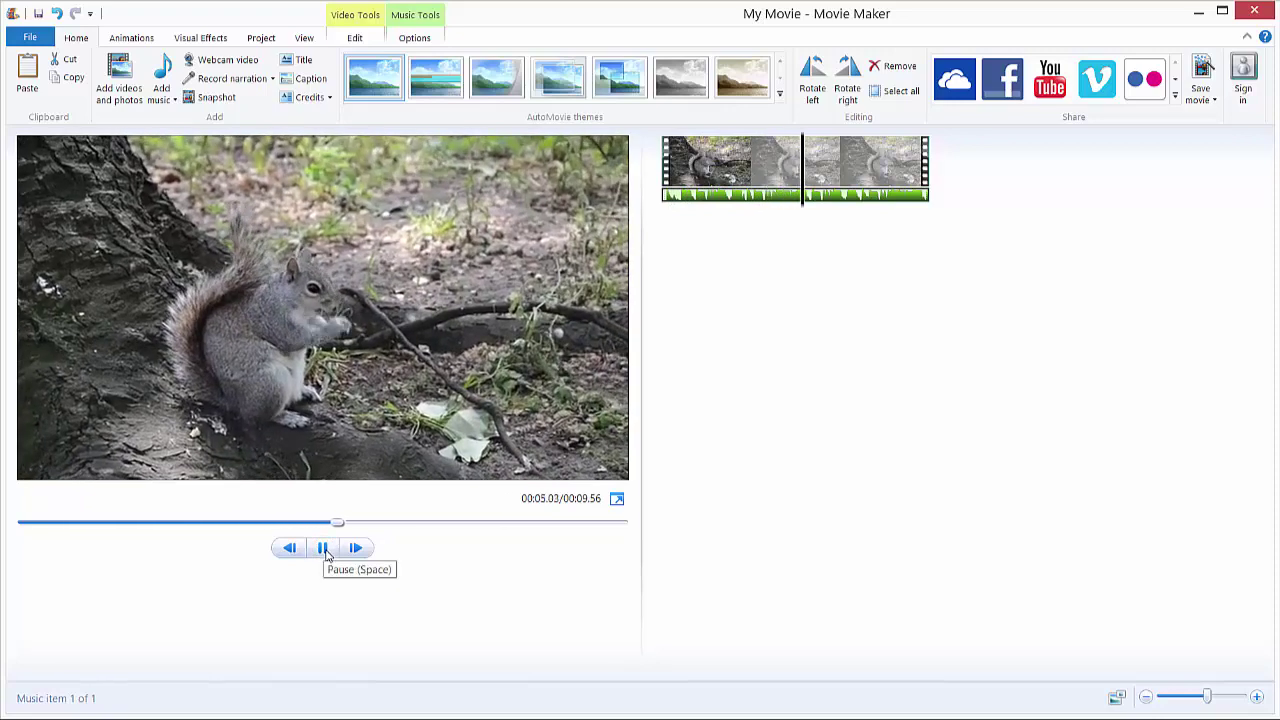
# Pause, rewind to the start, and remove the 'Get Back' music track from the storyboard
pyautogui.click(323, 549)
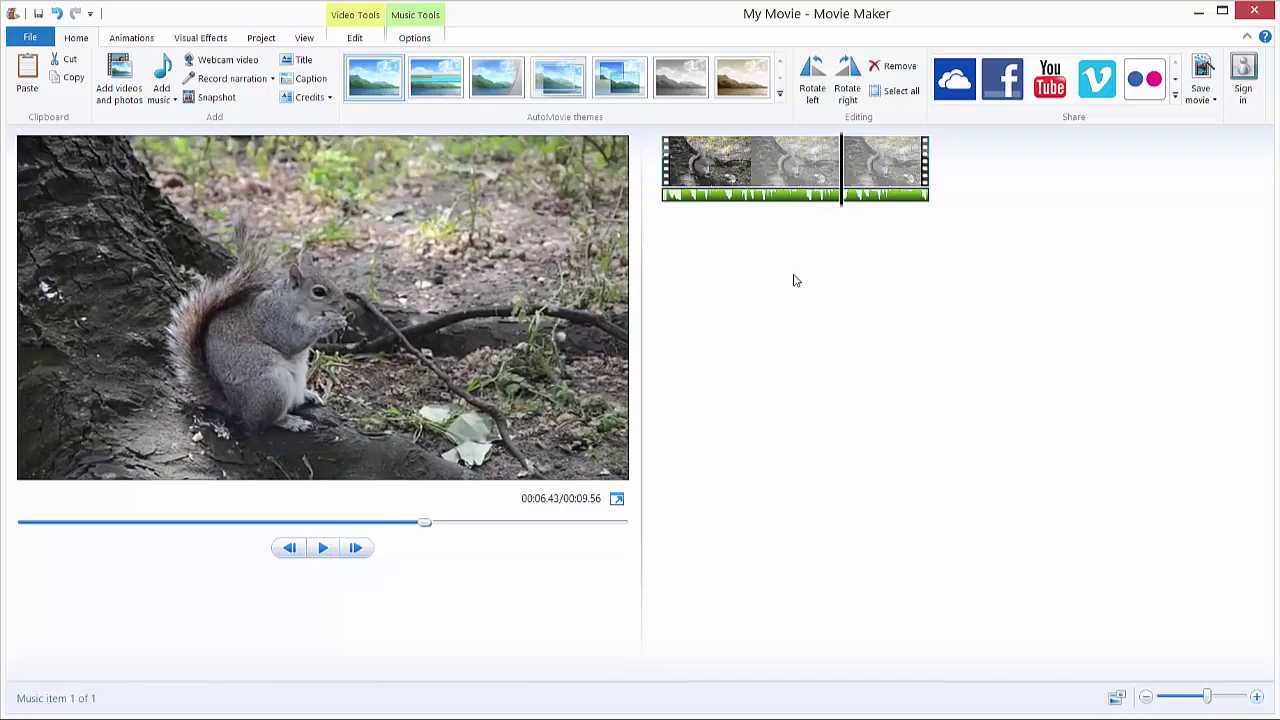
pyautogui.click(766, 200)
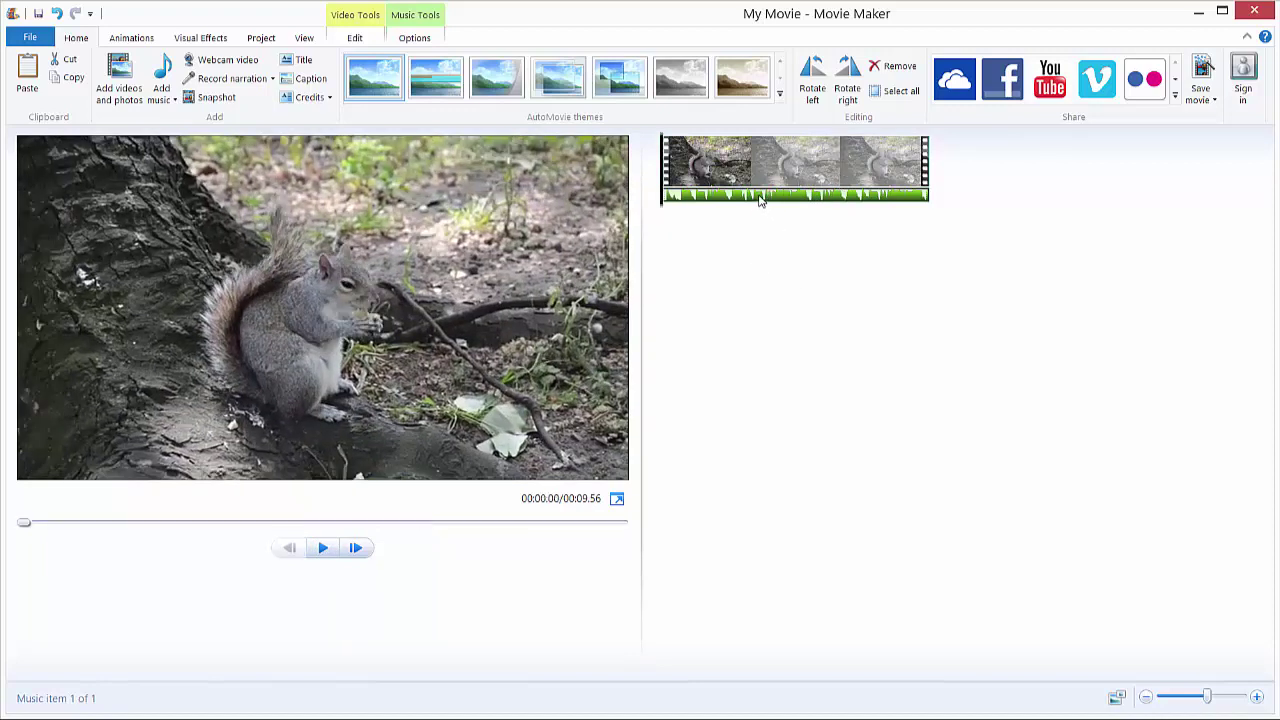
pyautogui.press('Delete')
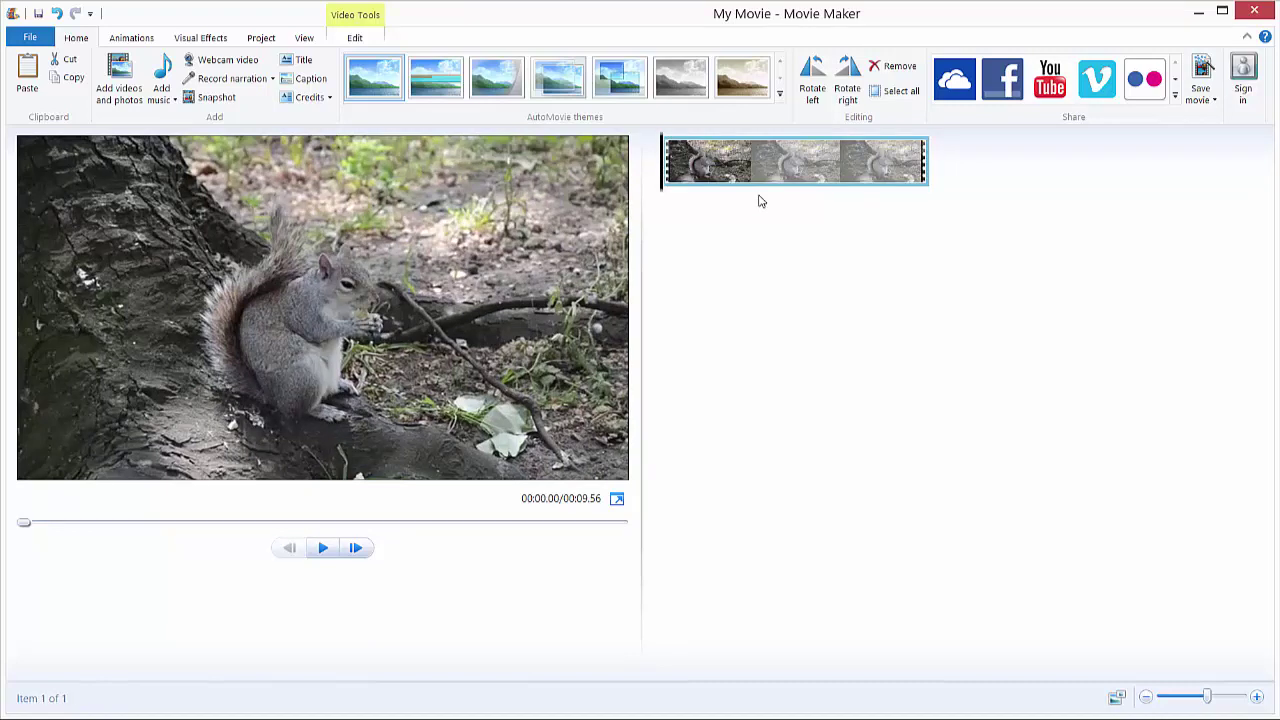
pyautogui.hotkey('ctrl', 'z')
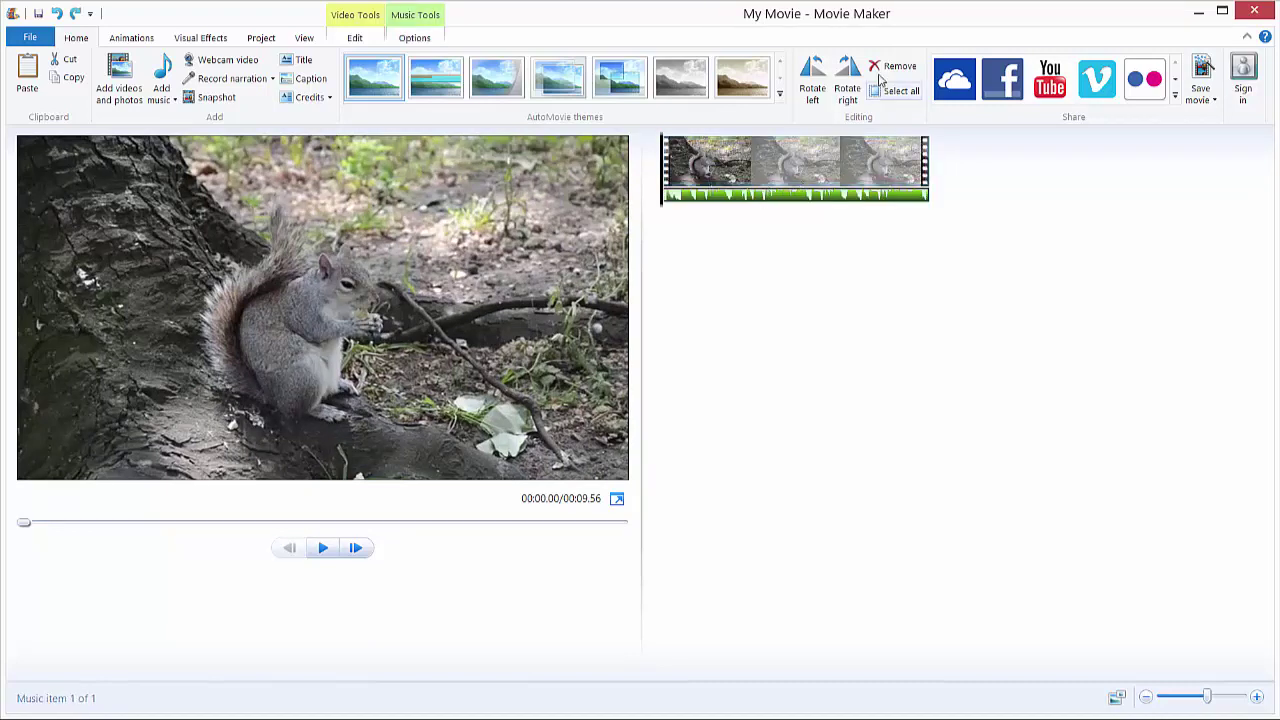
pyautogui.click(895, 68)
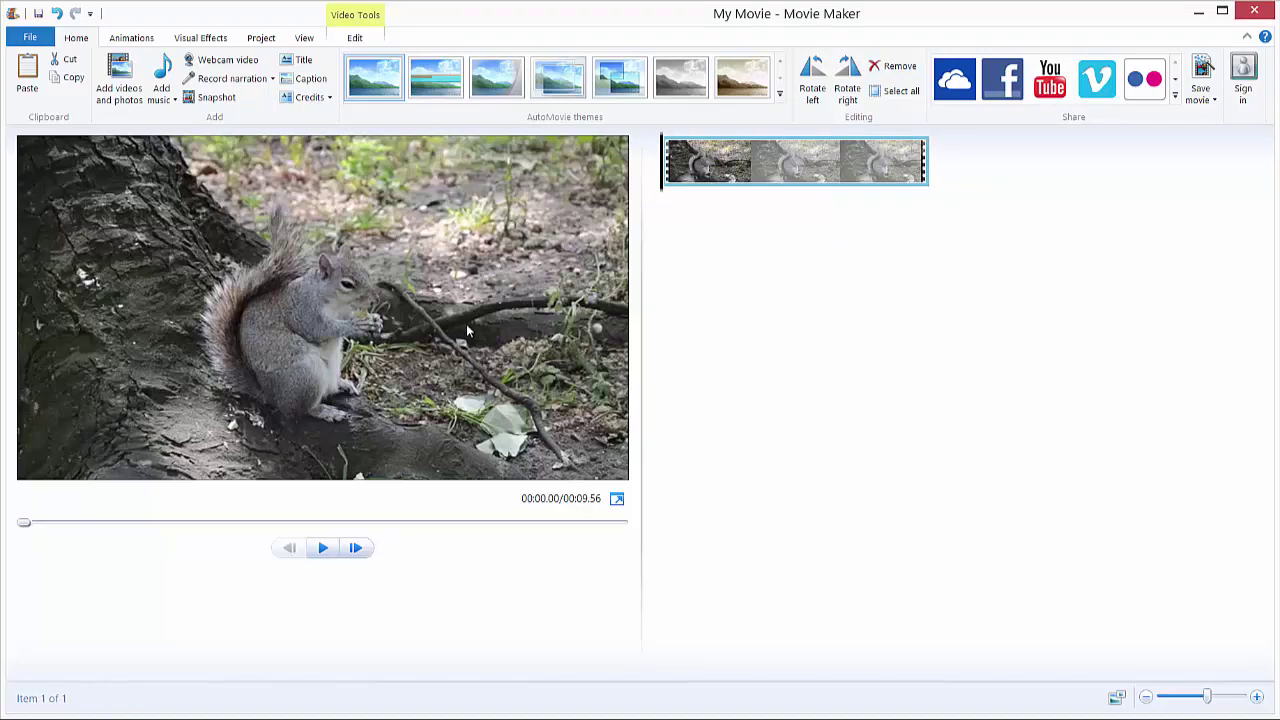
# Select the Funky audio file in the Movie maker folder and drag it into the movie project
pyautogui.moveTo(99, 615)
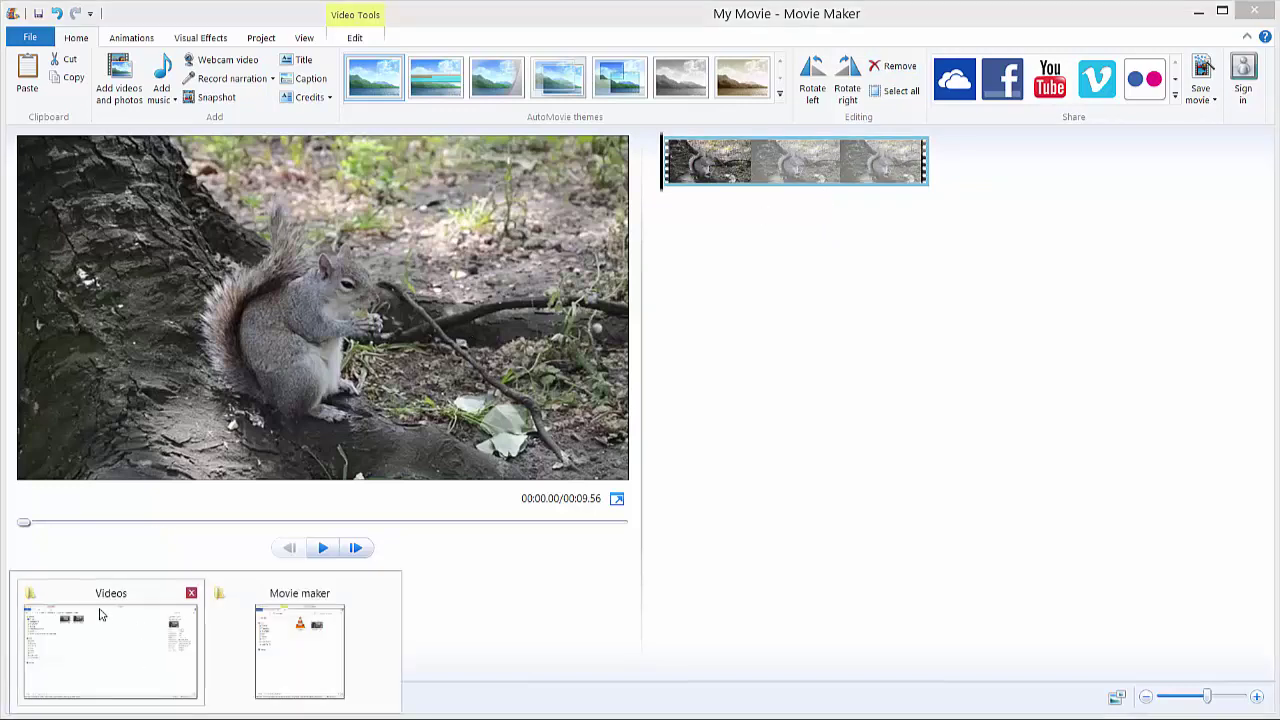
pyautogui.click(311, 631)
pyautogui.click(381, 322)
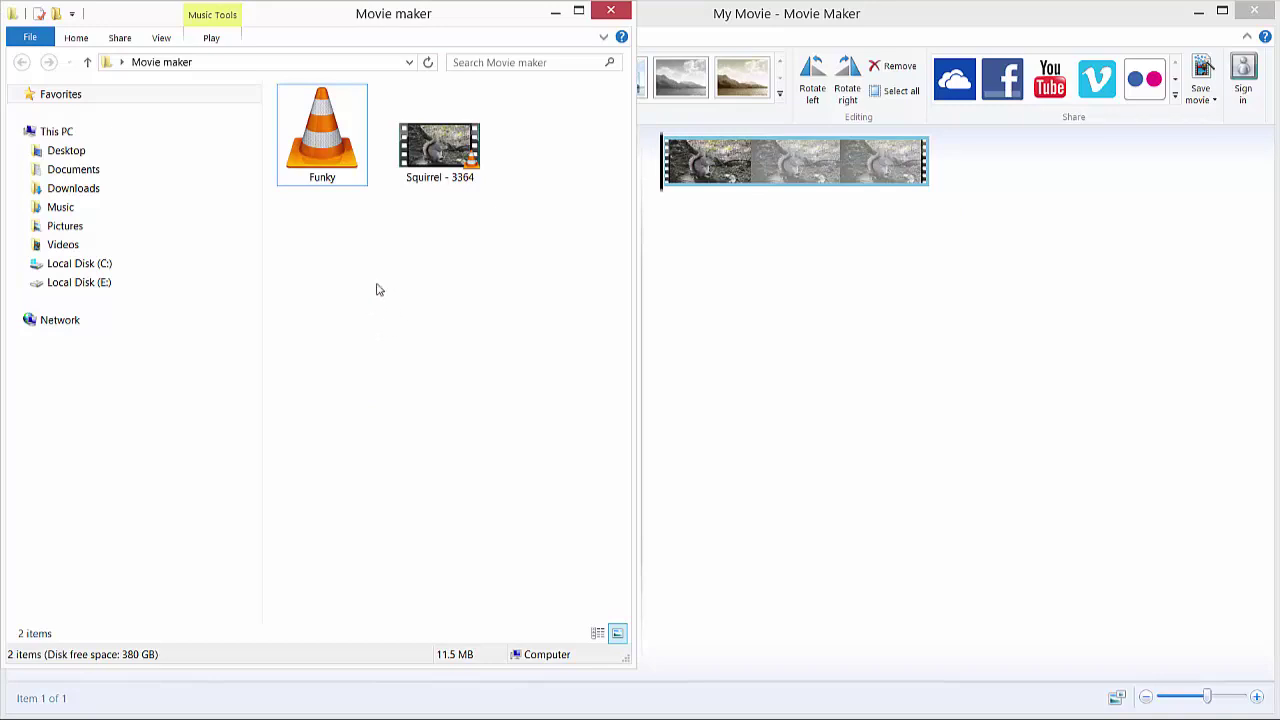
pyautogui.click(321, 150)
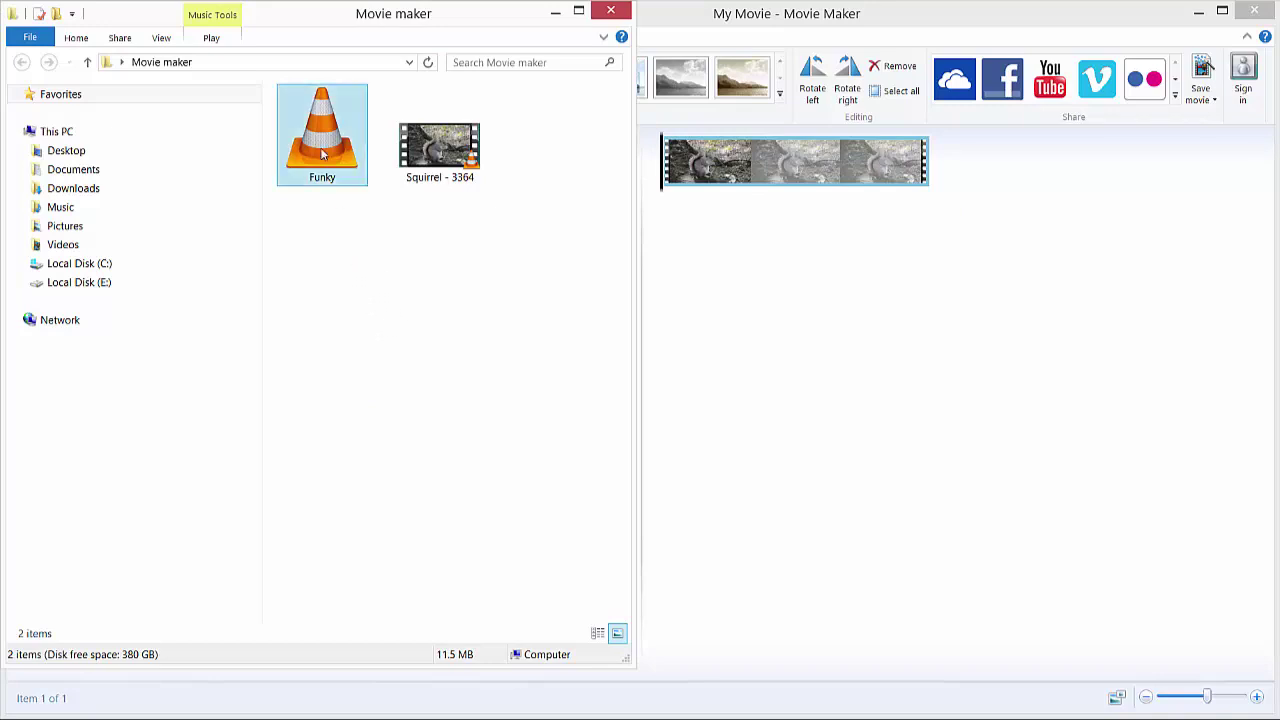
pyautogui.click(421, 157)
pyautogui.click(411, 240)
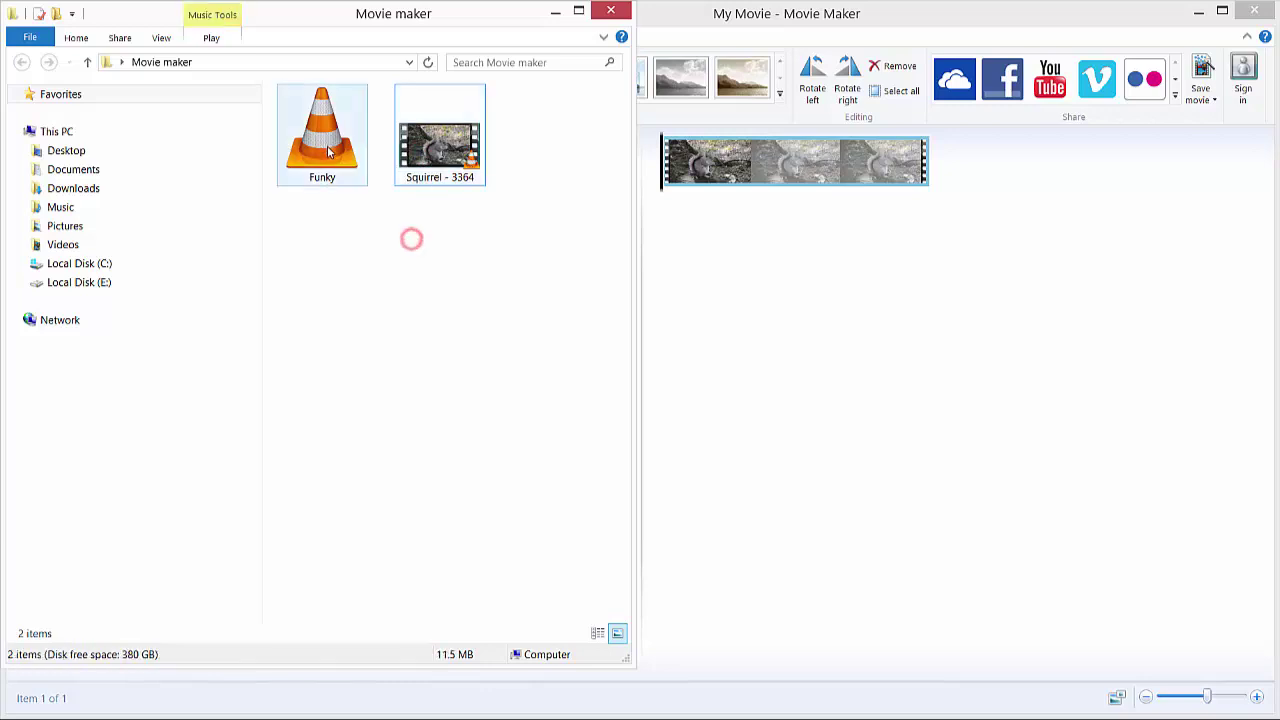
pyautogui.click(329, 130)
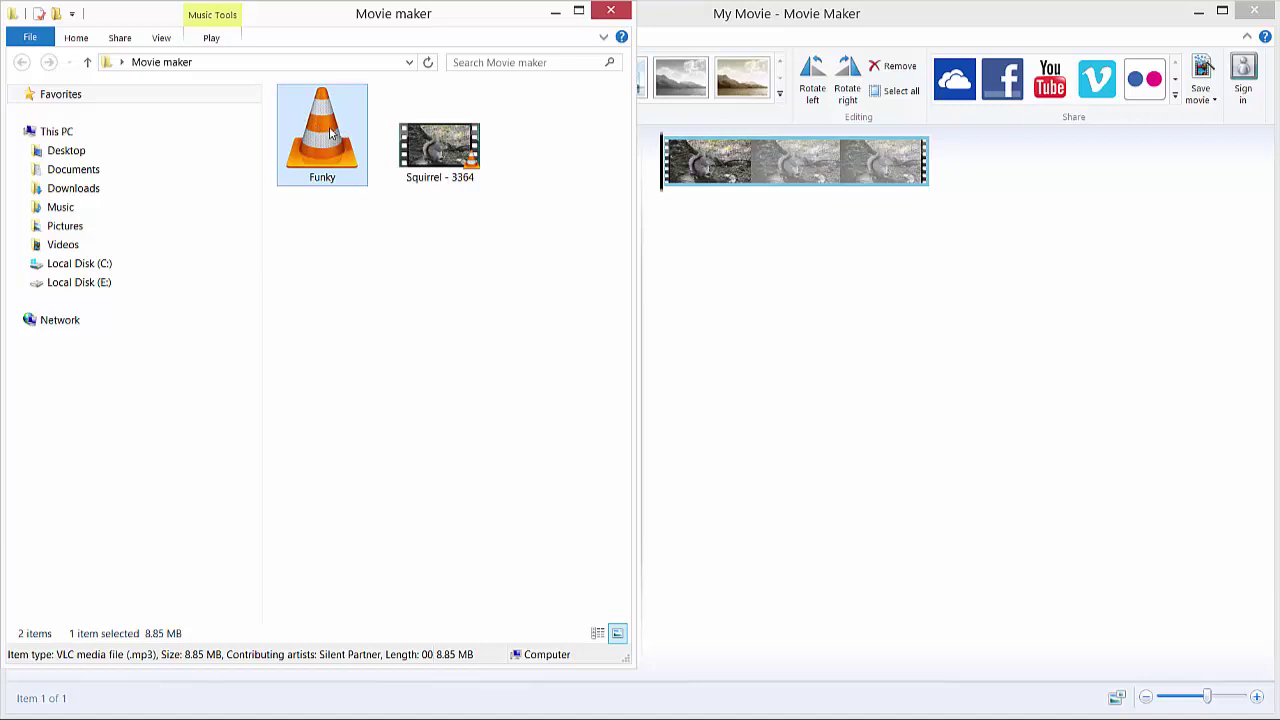
pyautogui.moveTo(320, 127); pyautogui.dragTo(723, 337)
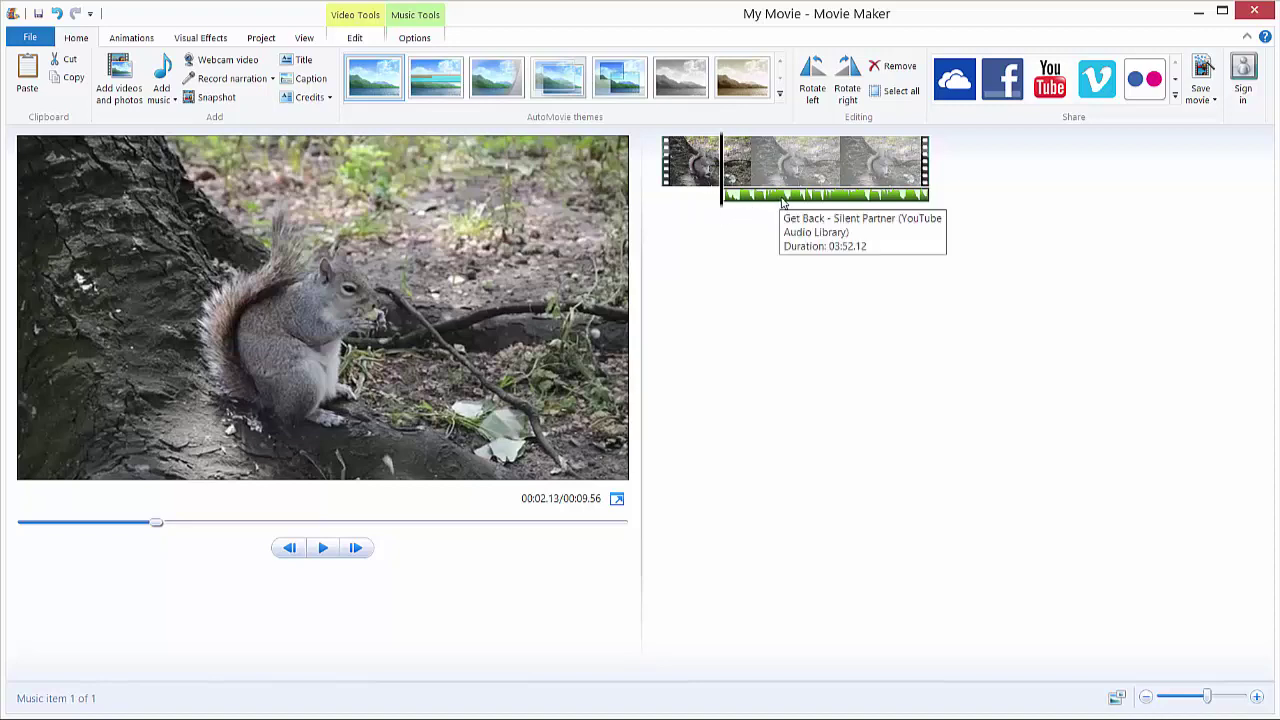
# Move the Funky music bar so it starts at the very beginning of the squirrel clip
pyautogui.moveTo(780, 197); pyautogui.dragTo(701, 242)
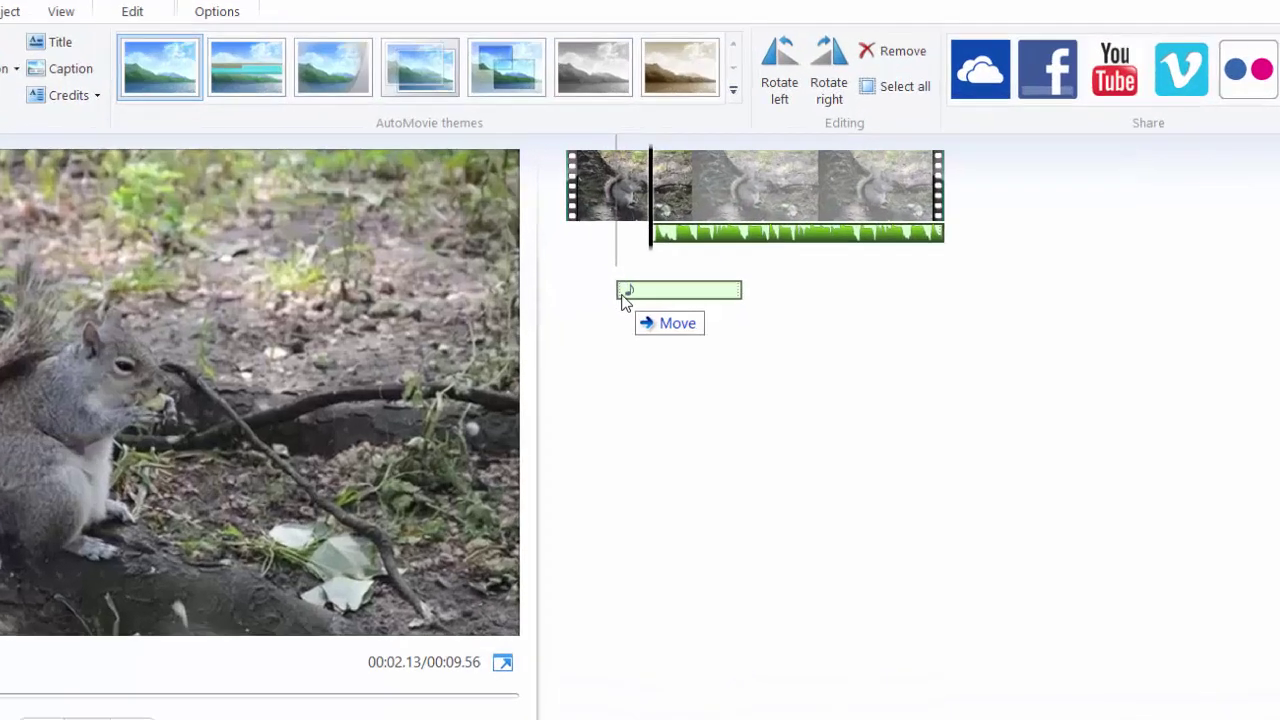
pyautogui.moveTo(620, 292); pyautogui.dragTo(608, 333)
pyautogui.moveTo(334, 556)
pyautogui.mouseDown()
pyautogui.moveTo(310, 553)
pyautogui.moveTo(365, 552)
pyautogui.moveTo(326, 559)
pyautogui.moveTo(339, 559)
pyautogui.mouseUp()
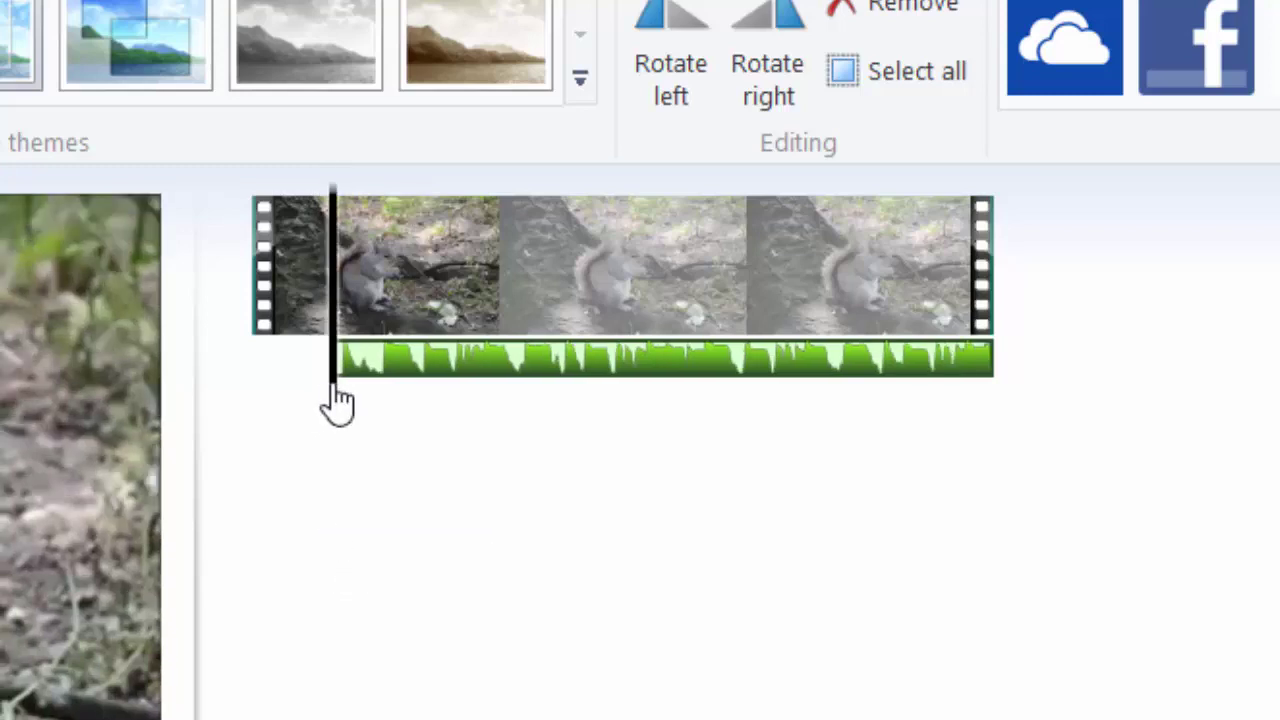
pyautogui.click(452, 365)
pyautogui.moveTo(450, 365); pyautogui.dragTo(212, 362)
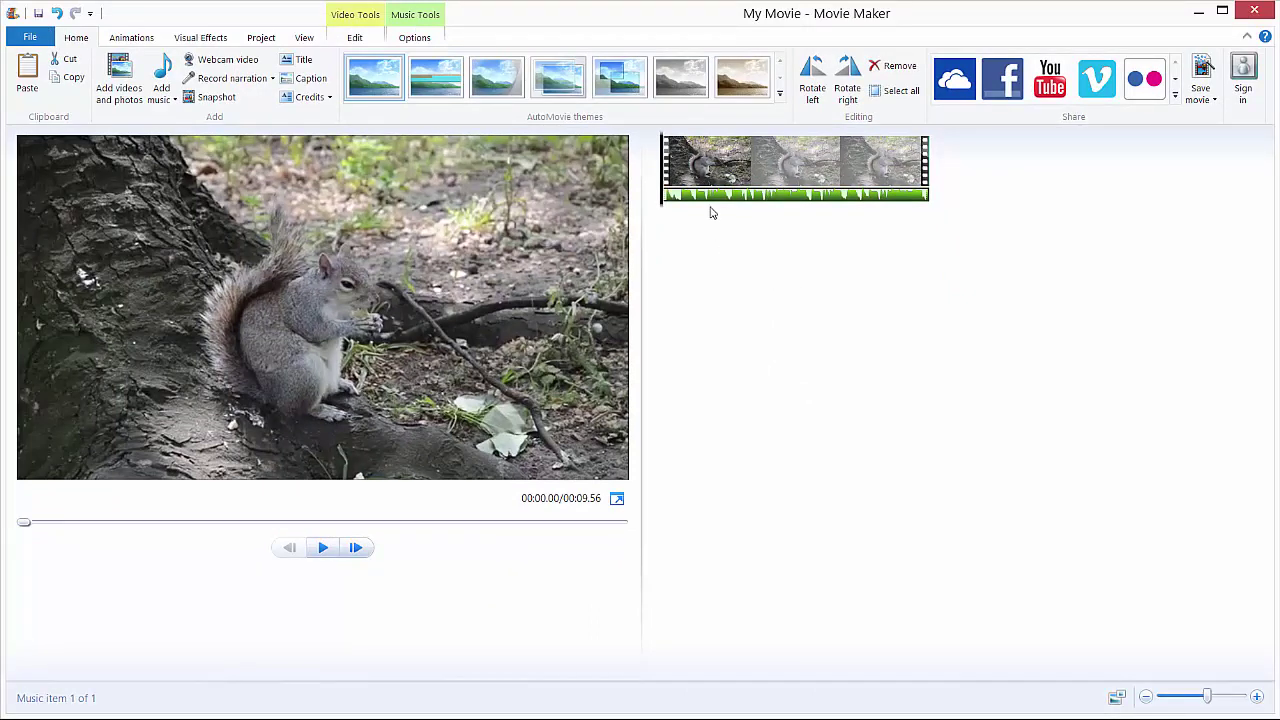
# Set the music track's Fade in to Slow and Fade out to Slow
pyautogui.click(703, 163)
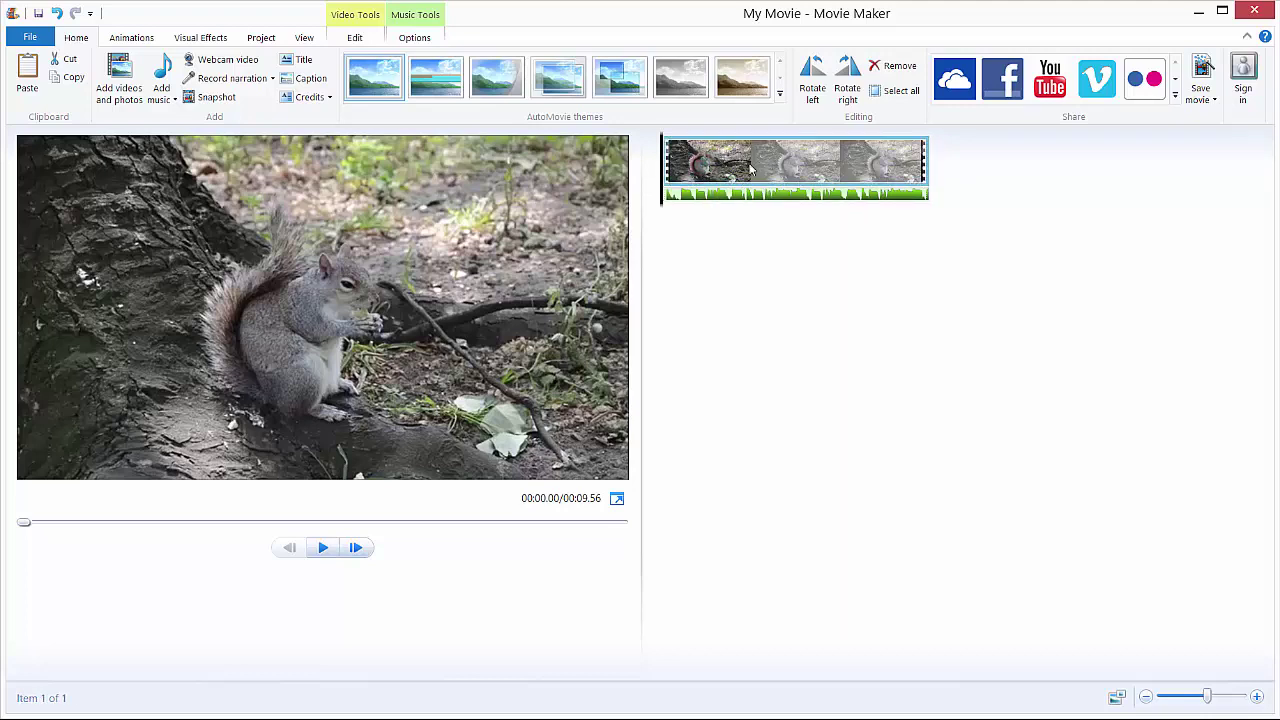
pyautogui.doubleClick(725, 197)
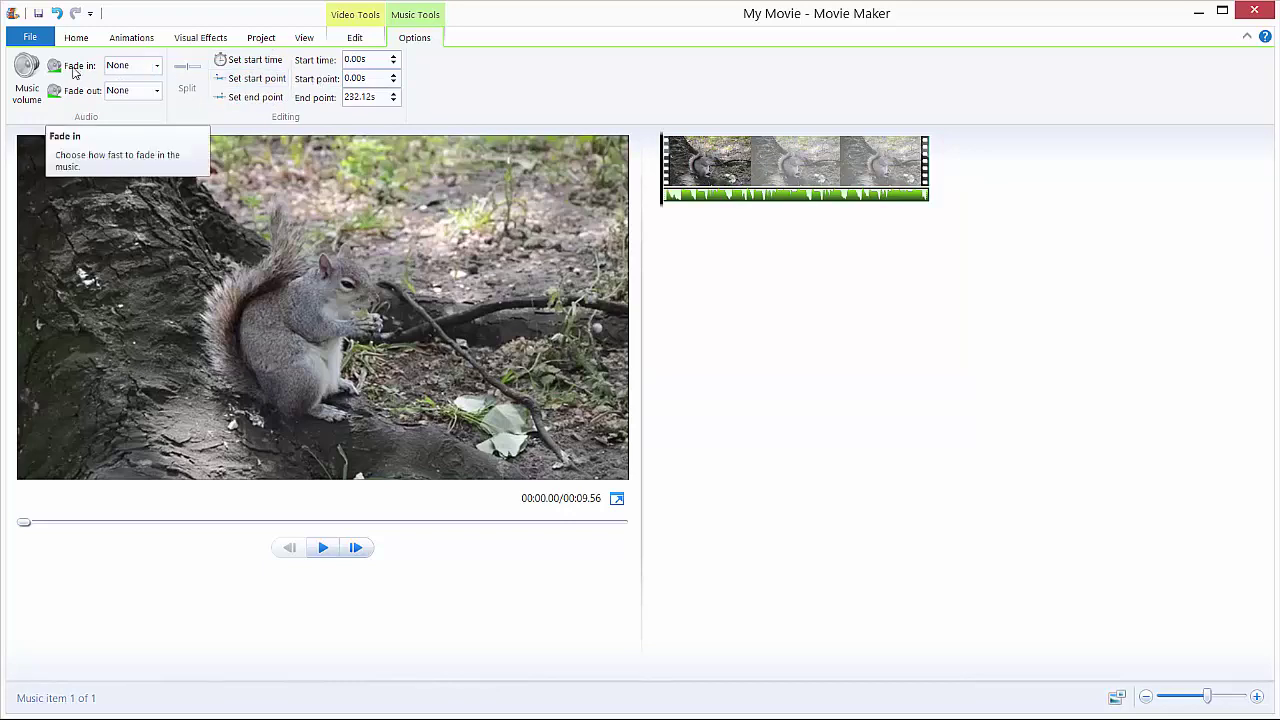
pyautogui.click(156, 66)
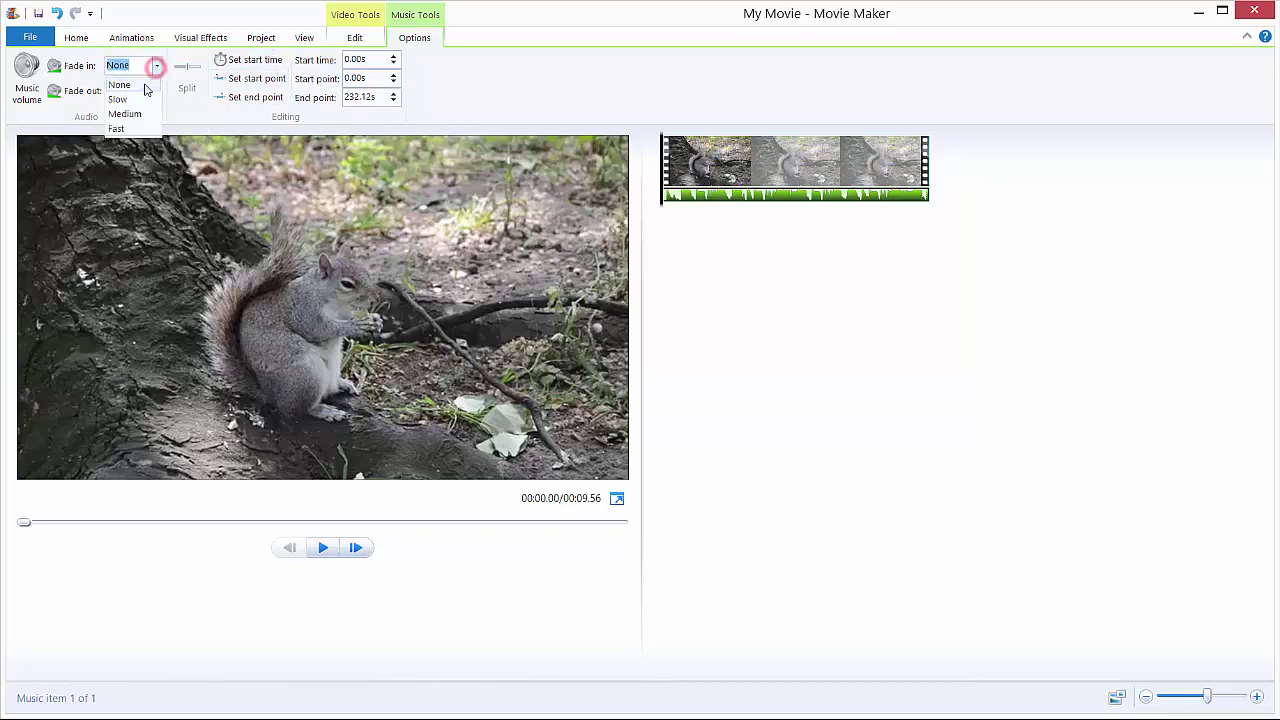
pyautogui.click(133, 102)
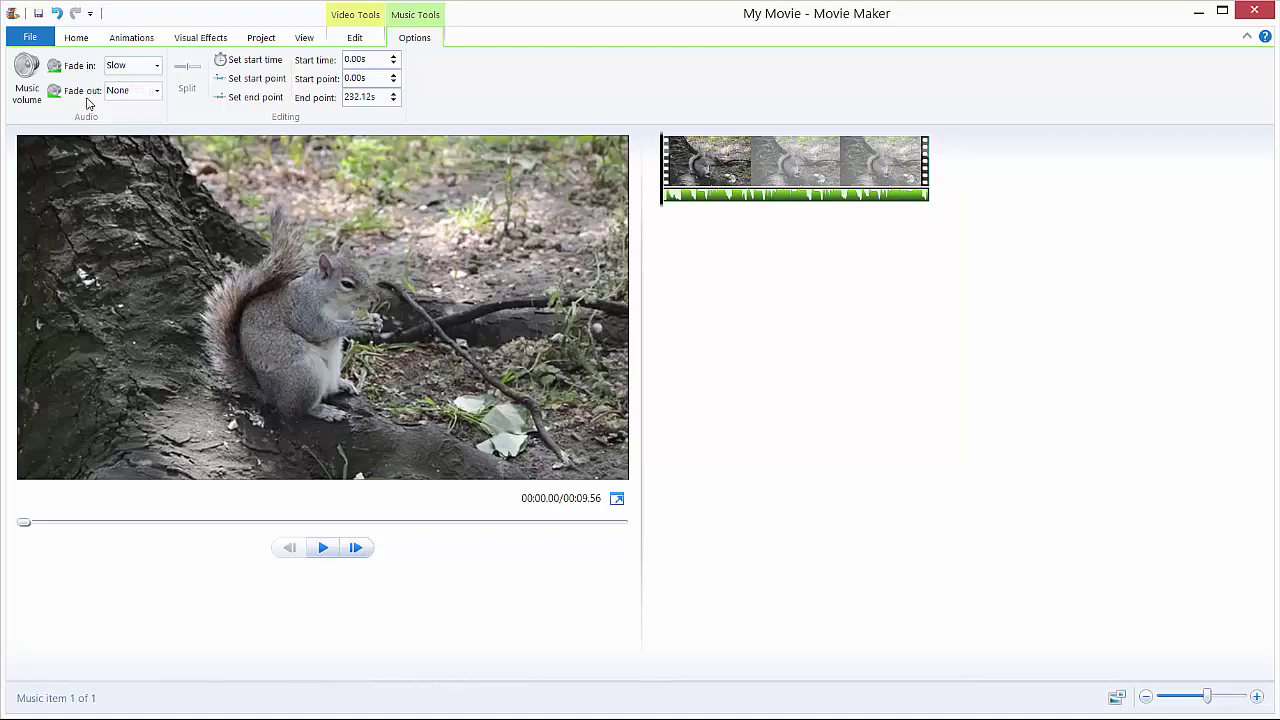
pyautogui.click(155, 92)
pyautogui.click(129, 125)
# Play the squirrel movie through its 9.56 seconds to hear the slow music fades
pyautogui.click(323, 549)
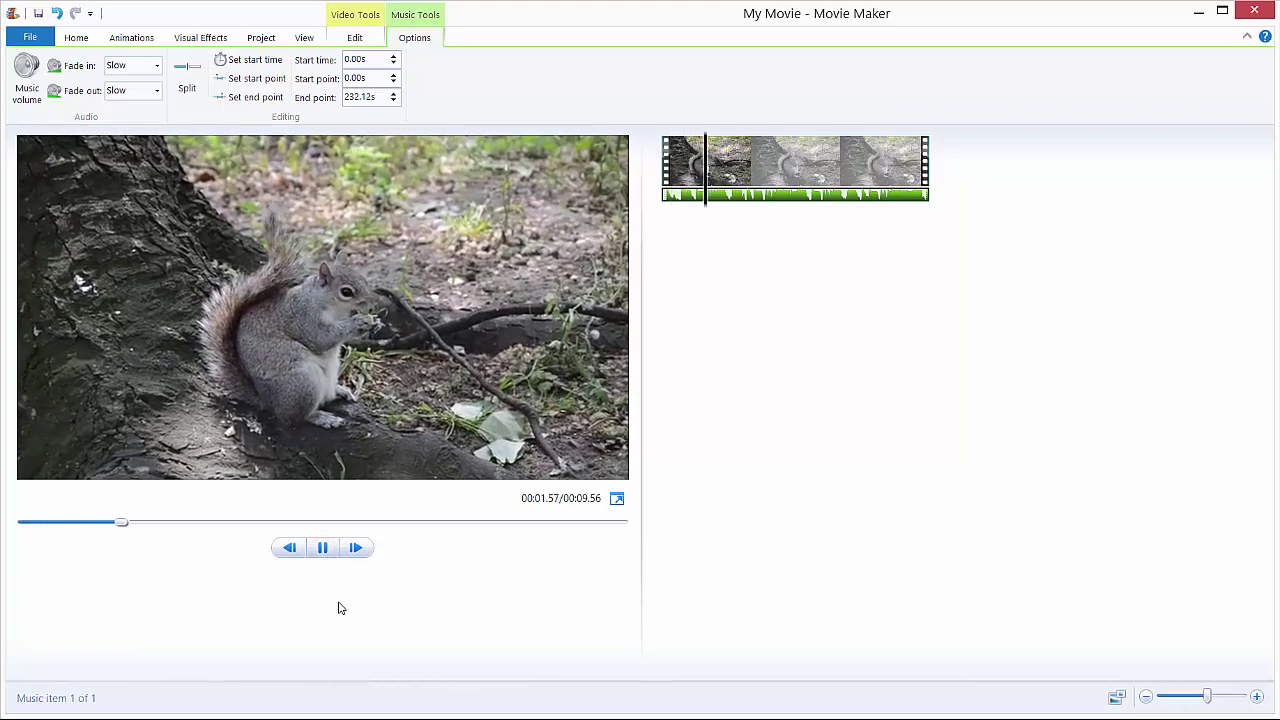